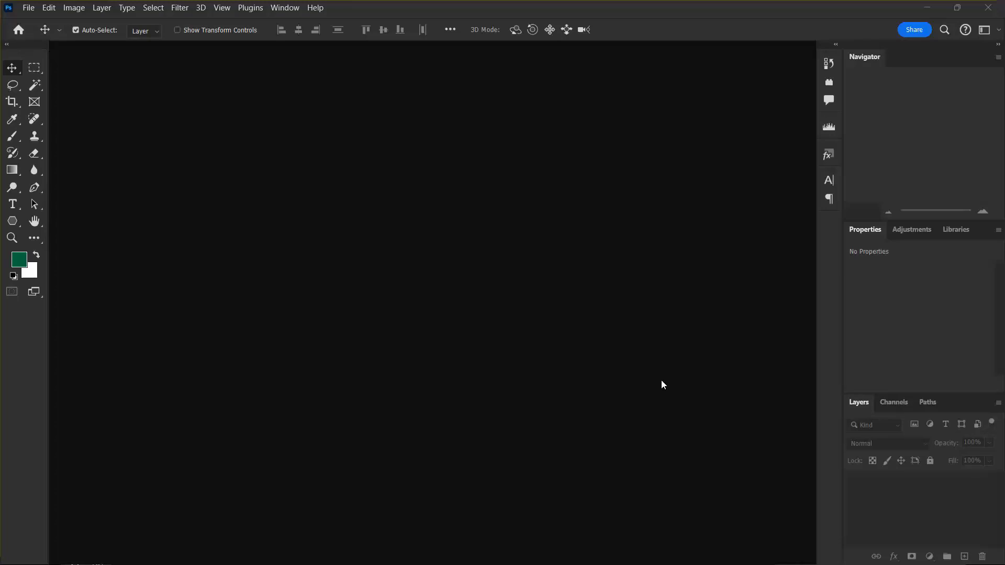
Step: Open Americas_1.tif and Americas_4.tif together from the Americas folder in Tutorial Data
{"action": "left_click", "coordinate": [28, 7]}
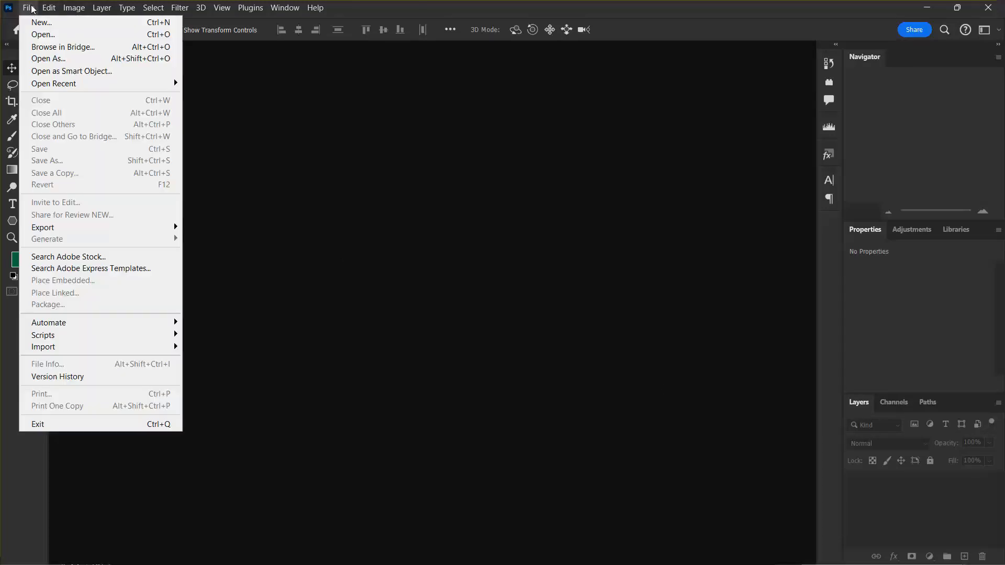
{"action": "left_click", "coordinate": [52, 34]}
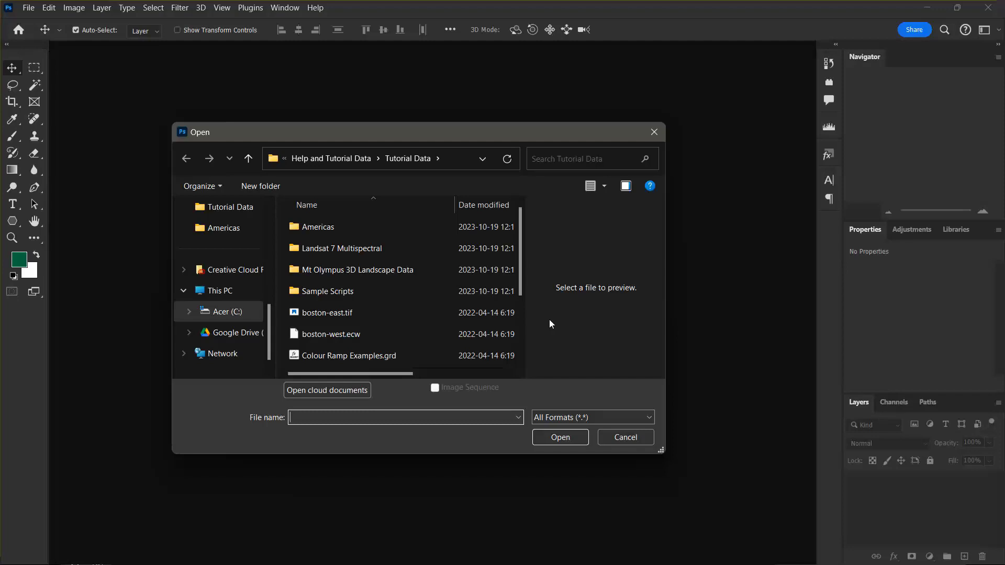
{"action": "double_click", "coordinate": [370, 232]}
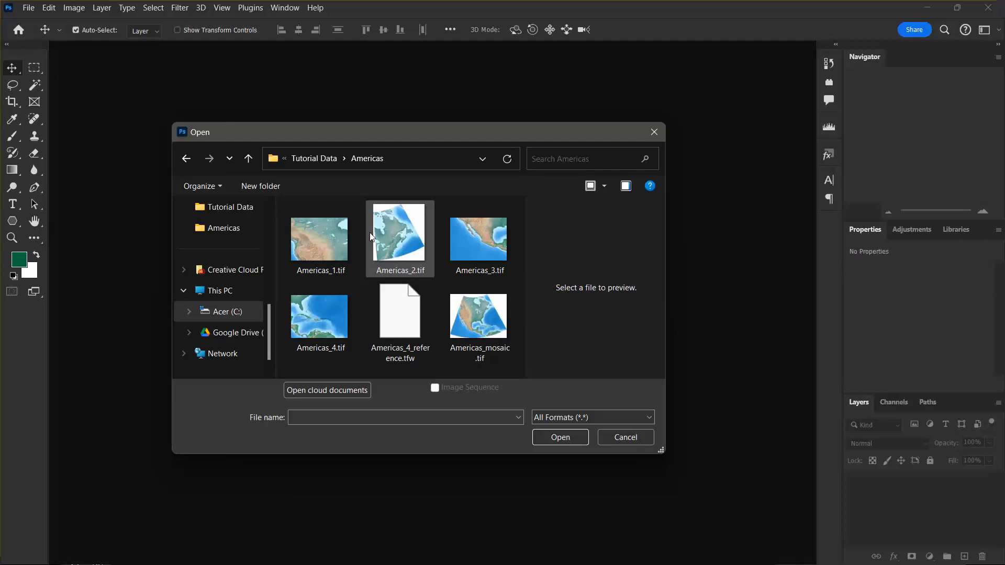
{"action": "left_click", "coordinate": [332, 319]}
{"action": "left_click", "coordinate": [332, 255], "text": "ctrl"}
{"action": "left_click", "coordinate": [555, 439]}
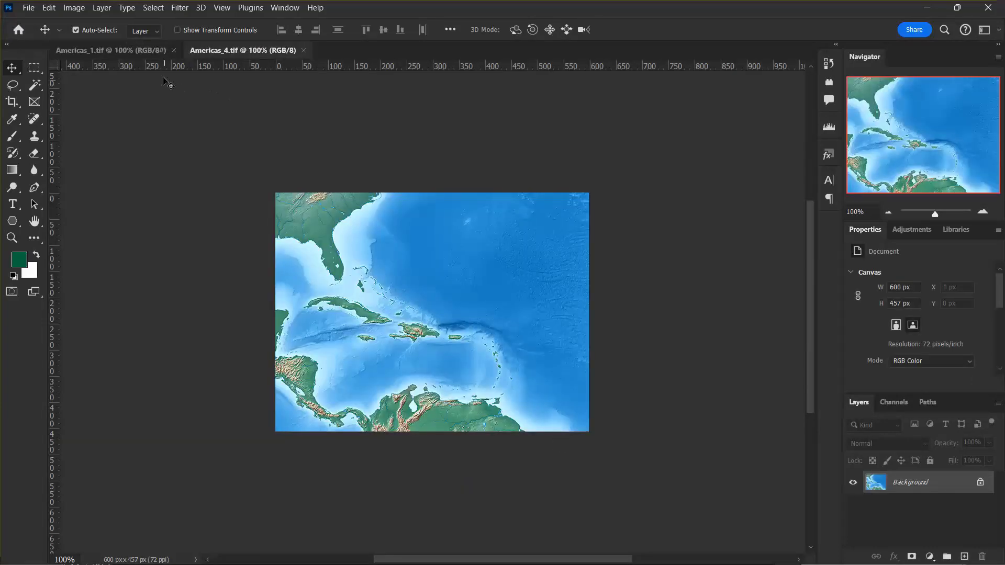
Step: Bring the Americas_1.tif document to the front and display the main Avenza Geographic Imager panel
{"action": "left_click", "coordinate": [137, 50]}
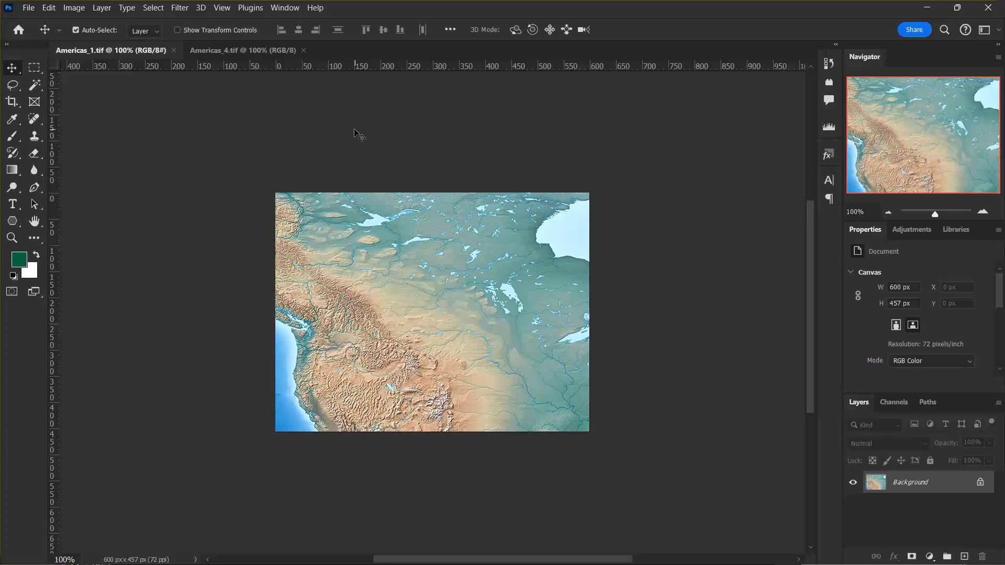
{"action": "left_click", "coordinate": [251, 9]}
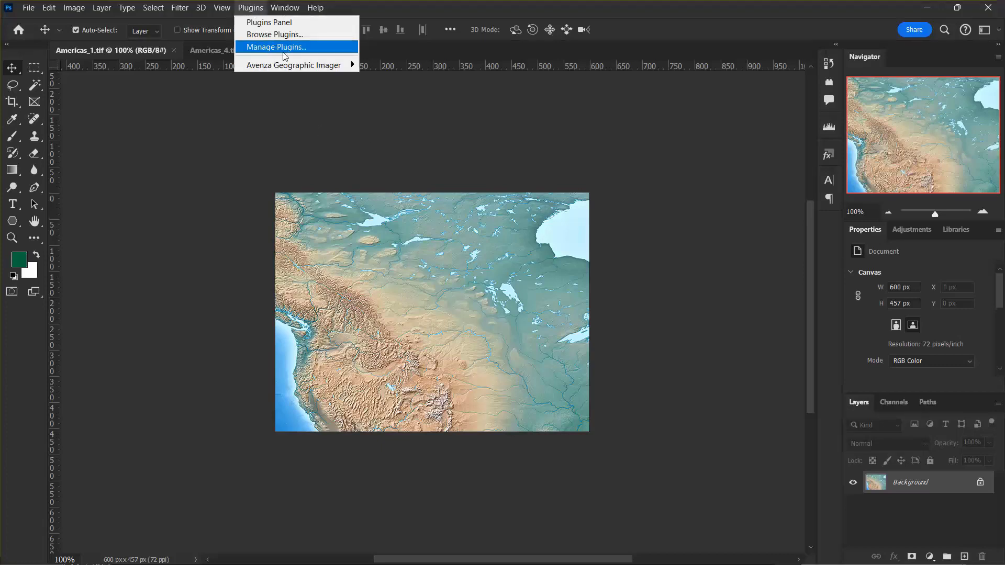
{"action": "mouse_move", "coordinate": [301, 66]}
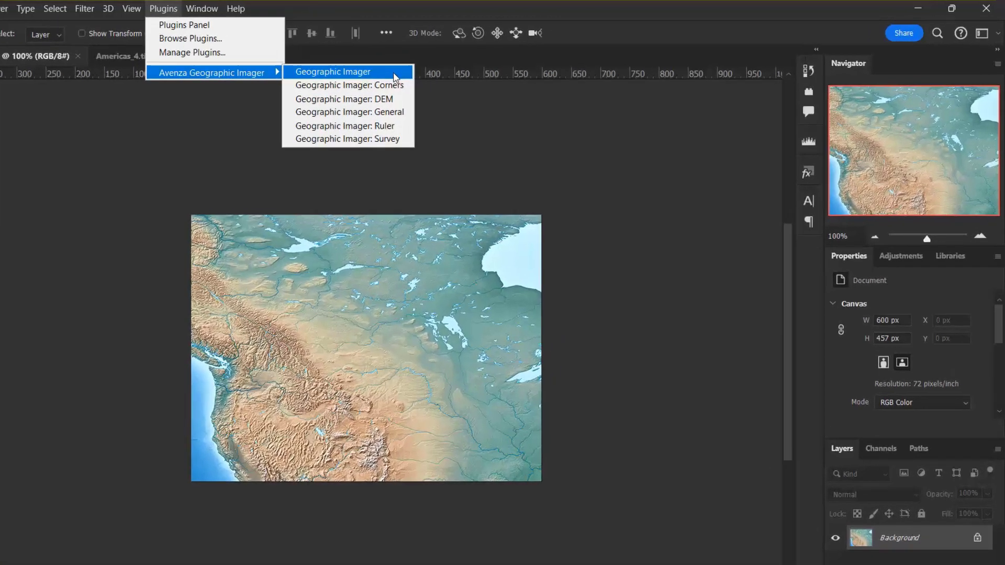
{"action": "left_click", "coordinate": [458, 70]}
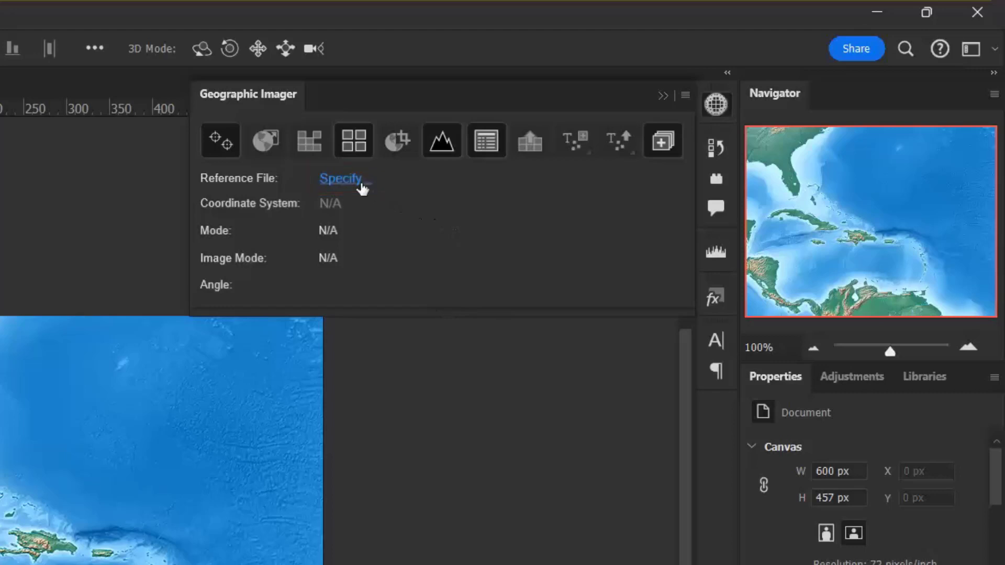
Step: Assign Americas_4_reference.tfw as the reference file for the Americas_4.tif image
{"action": "left_click", "coordinate": [362, 185]}
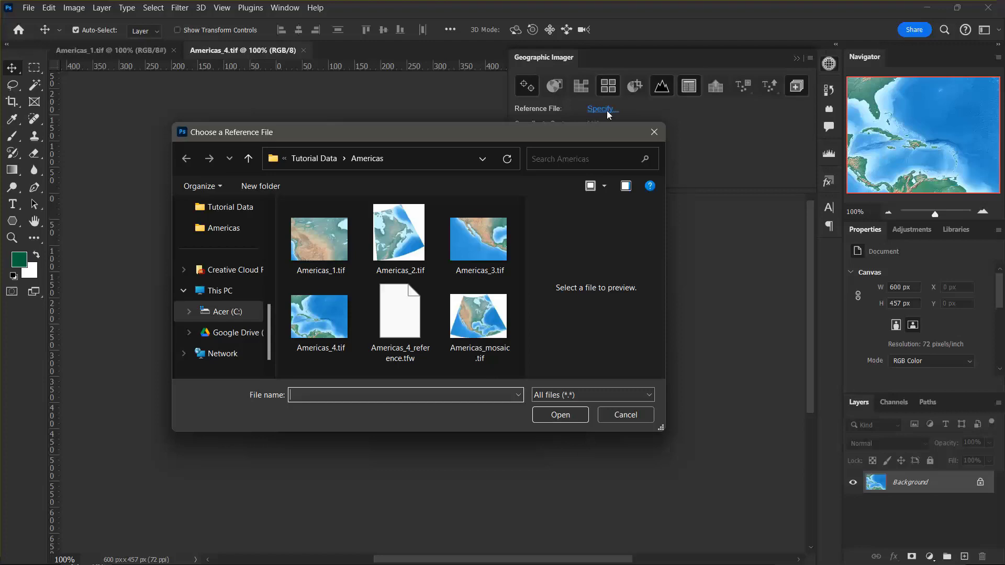
{"action": "left_click", "coordinate": [414, 322]}
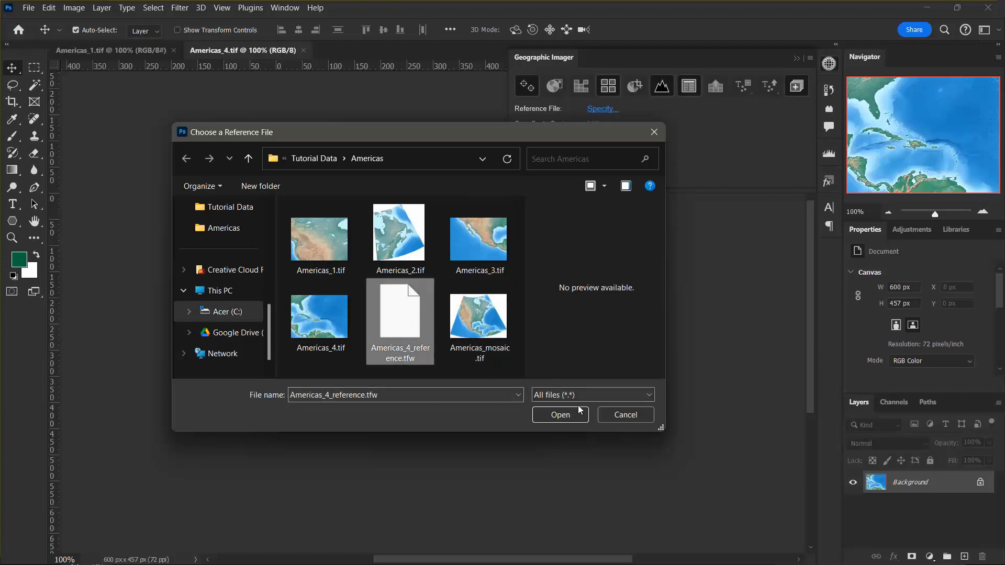
{"action": "left_click", "coordinate": [560, 414]}
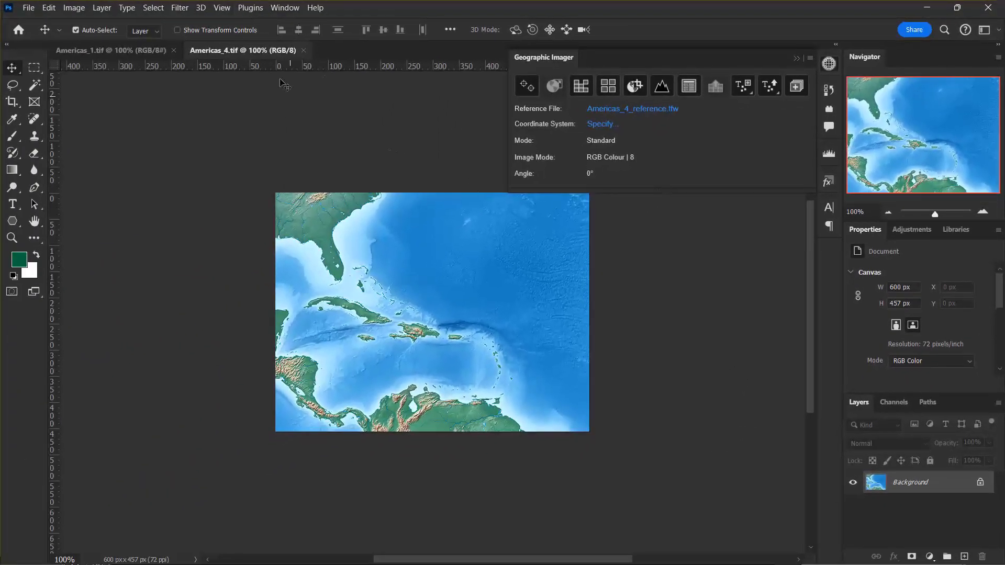
Step: Show the Geographic Imager Corners and General panels to examine the georeferencing information of Americas_4.tif
{"action": "left_click", "coordinate": [251, 8]}
{"action": "mouse_move", "coordinate": [293, 65]}
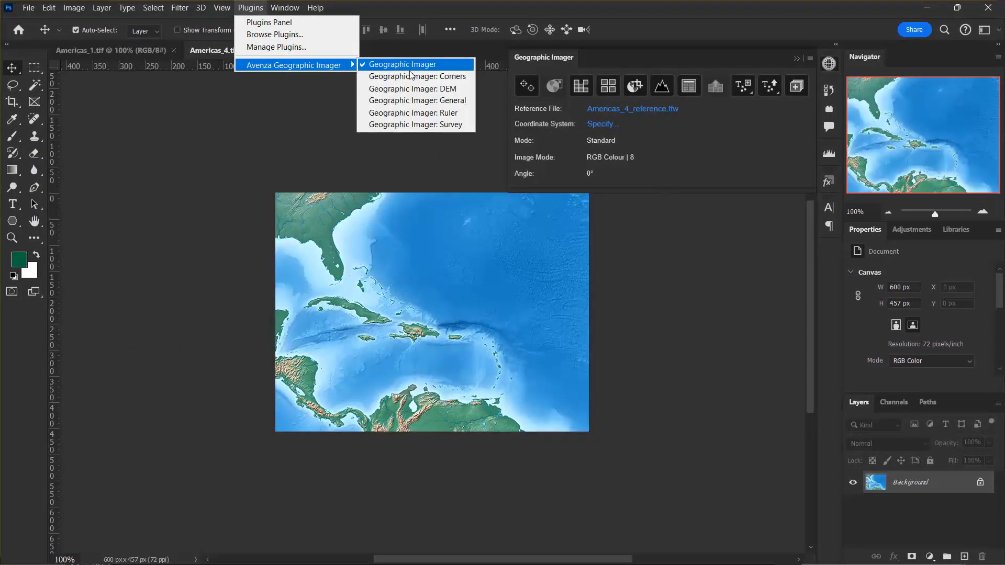
{"action": "left_click", "coordinate": [414, 77]}
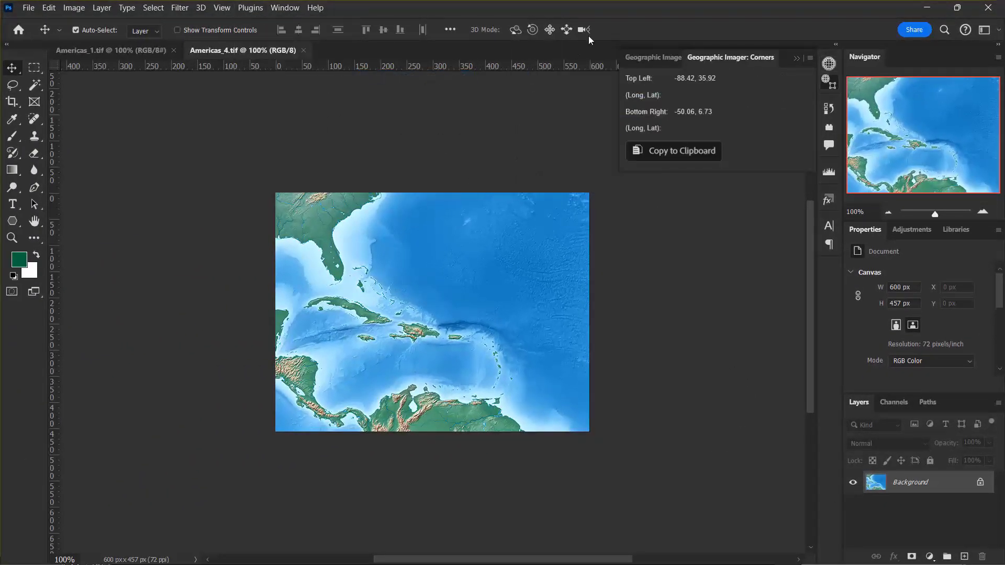
{"action": "left_click", "coordinate": [250, 8]}
{"action": "mouse_move", "coordinate": [326, 69]}
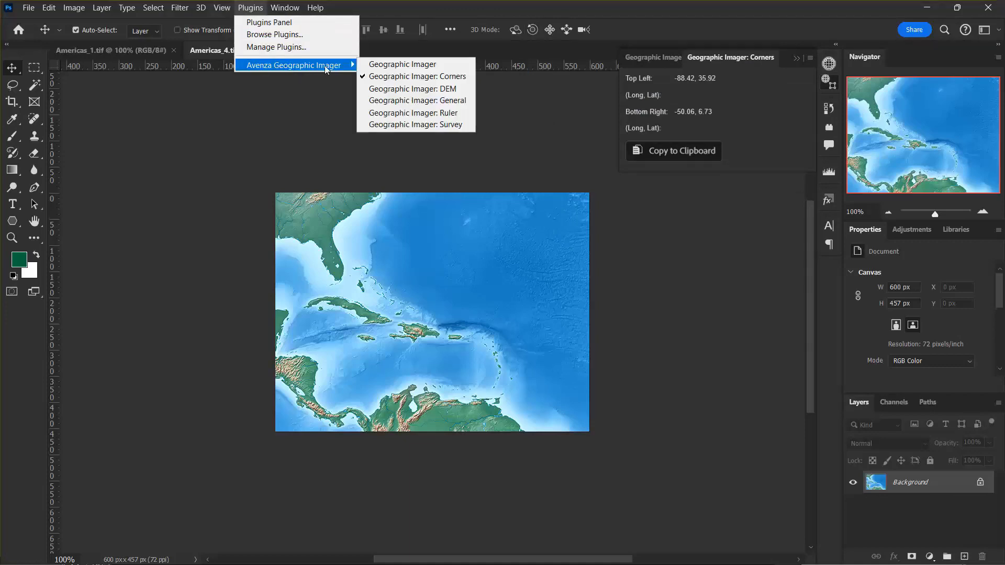
{"action": "left_click", "coordinate": [418, 100]}
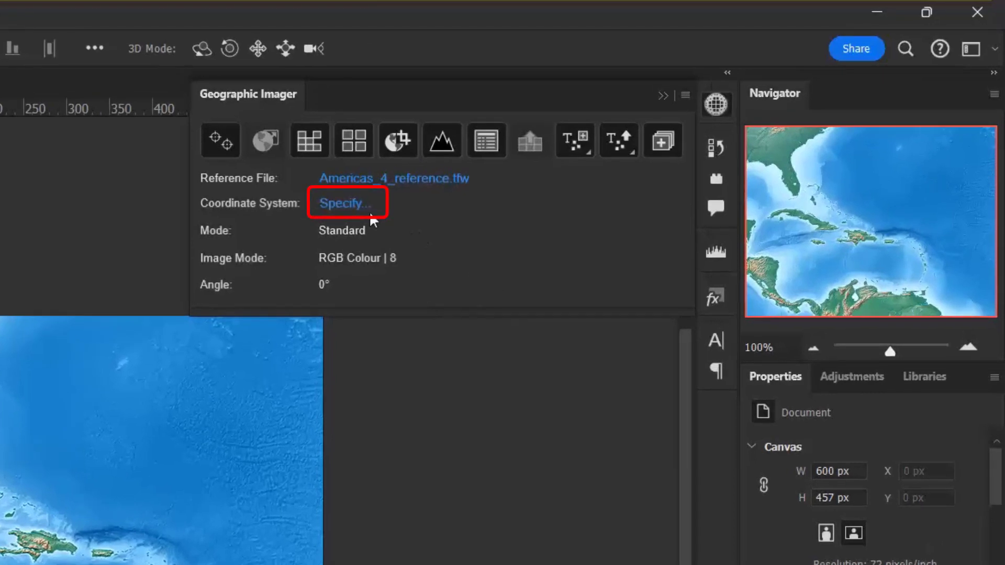
Step: Choose WGS 84 from the World group of geodetic systems as the source coordinate system for Americas_4.tif
{"action": "left_click", "coordinate": [352, 211]}
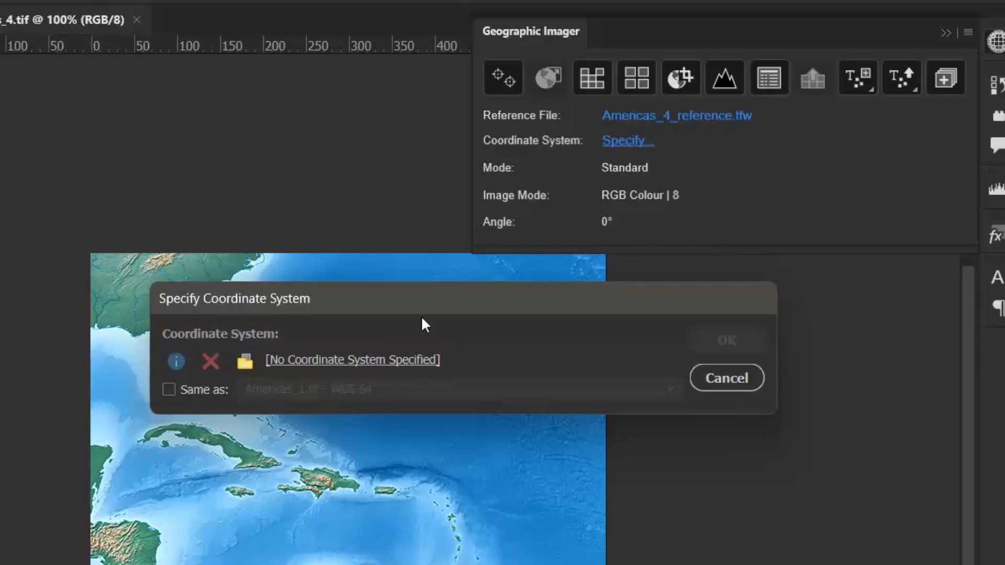
{"action": "left_click", "coordinate": [388, 361]}
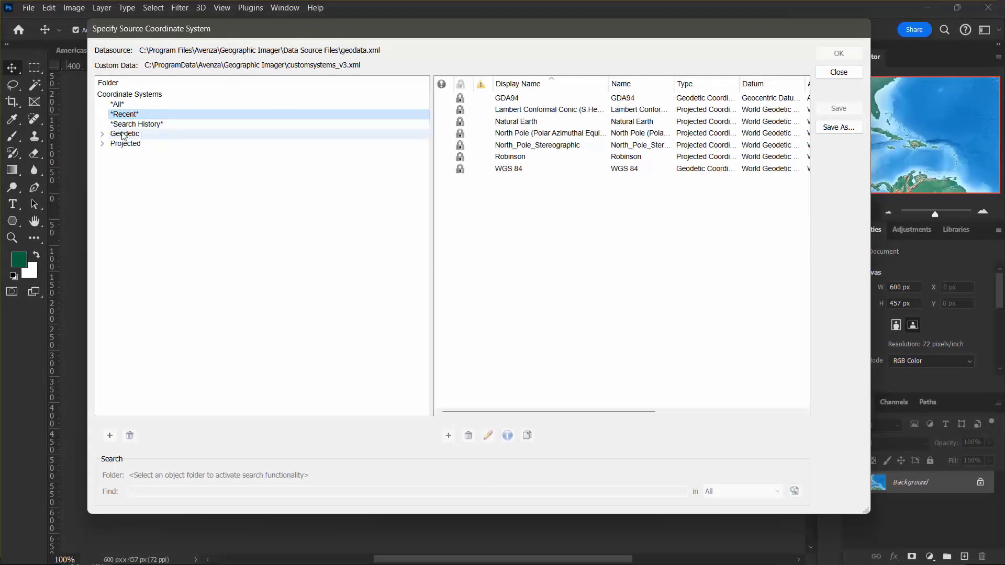
{"action": "left_click", "coordinate": [102, 134]}
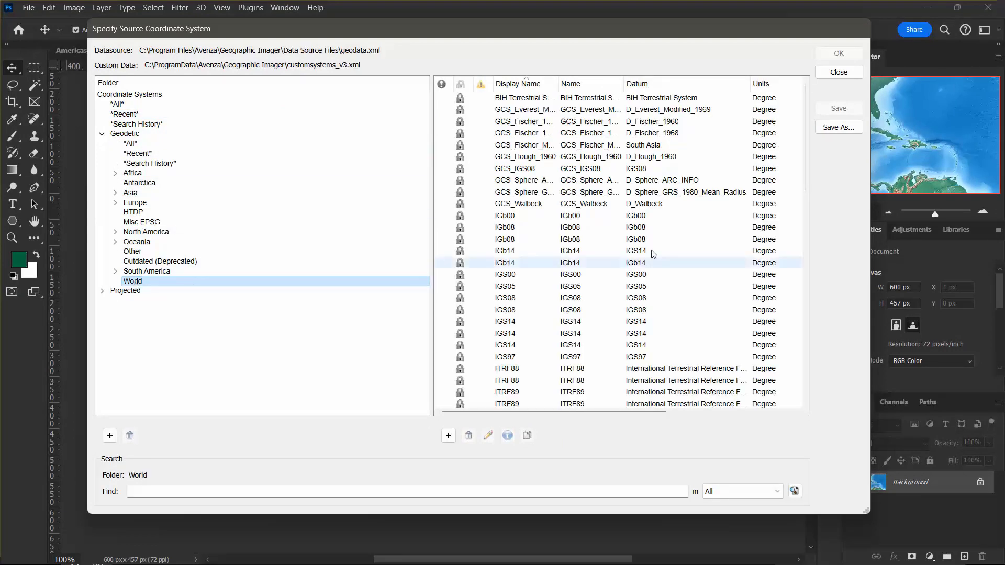
{"action": "left_click_drag", "start_coordinate": [808, 156], "coordinate": [810, 406]}
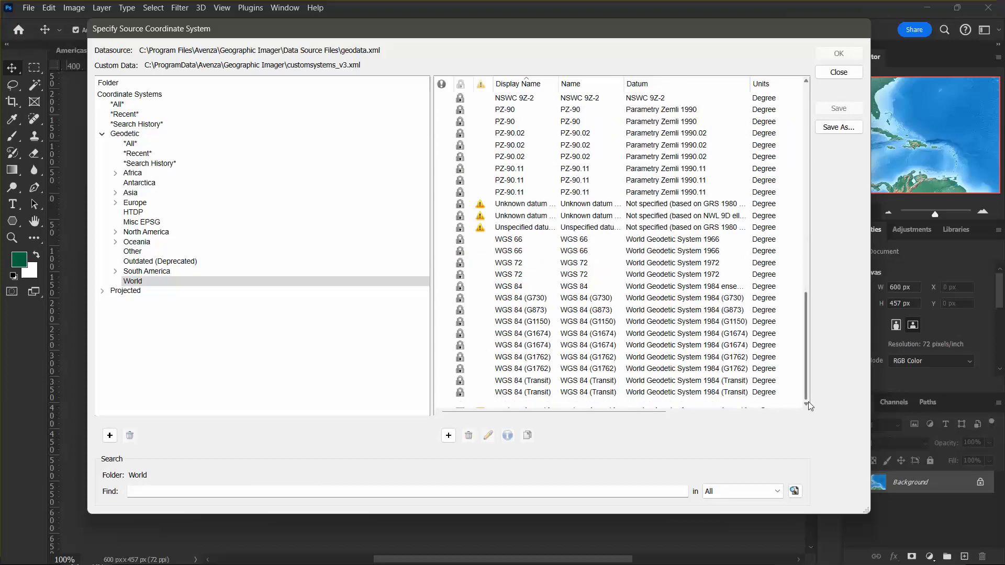
{"action": "left_click", "coordinate": [533, 288]}
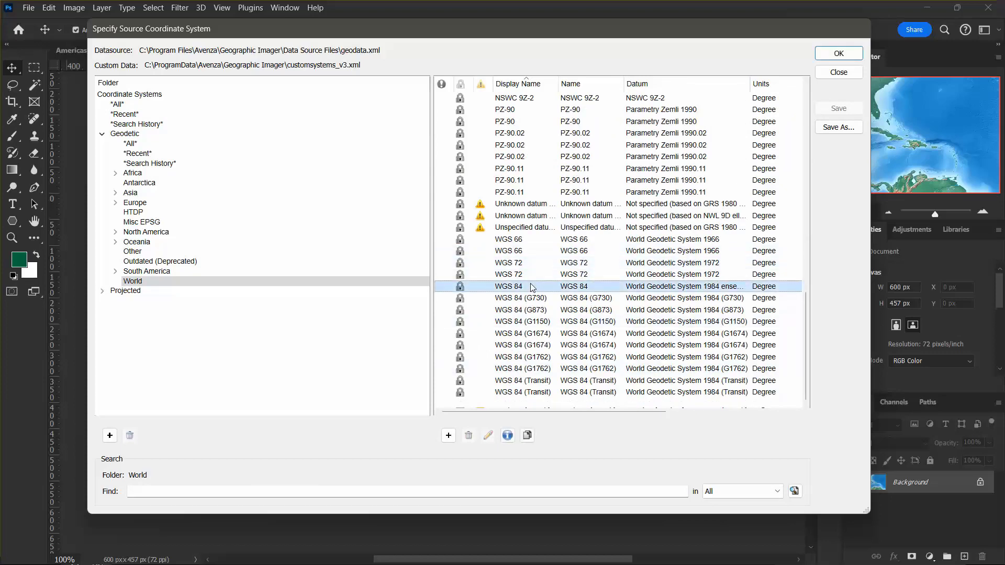
{"action": "left_click", "coordinate": [839, 53]}
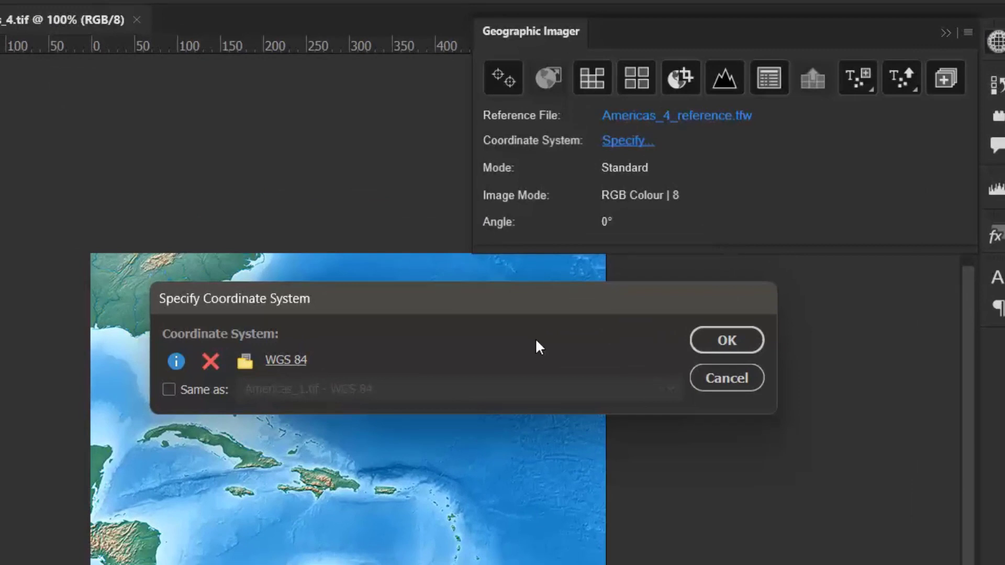
Step: Clear the chosen coordinate system and assign Americas_4.tif the same one as Americas_1.tif, WGS 84
{"action": "left_click", "coordinate": [211, 362]}
{"action": "left_click", "coordinate": [385, 357]}
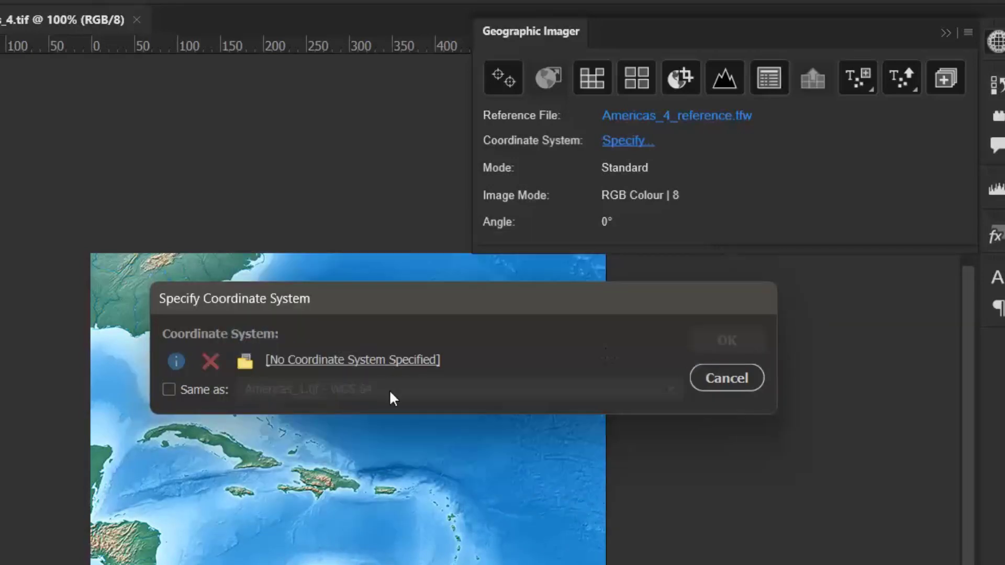
{"action": "left_click", "coordinate": [168, 390]}
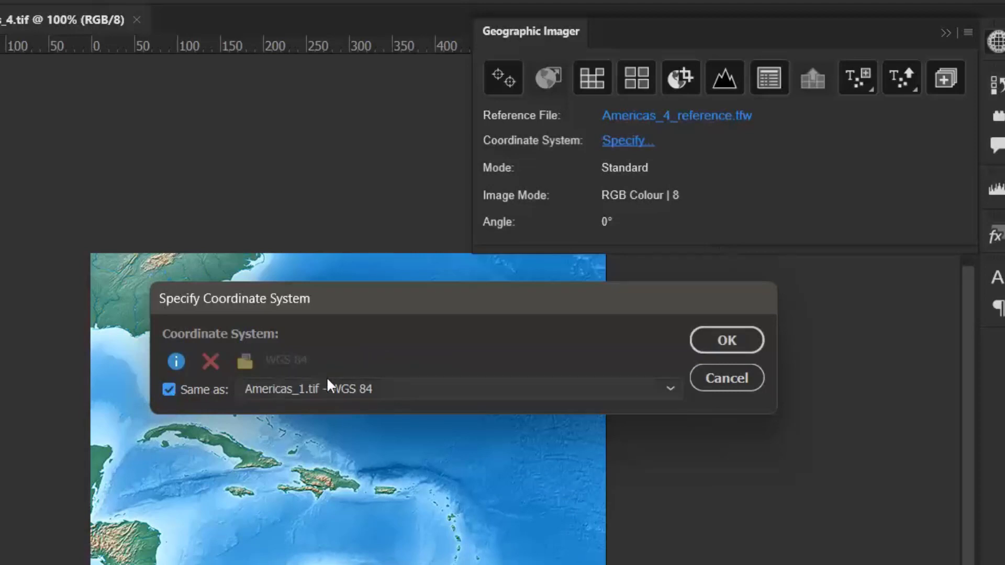
{"action": "left_click", "coordinate": [504, 387]}
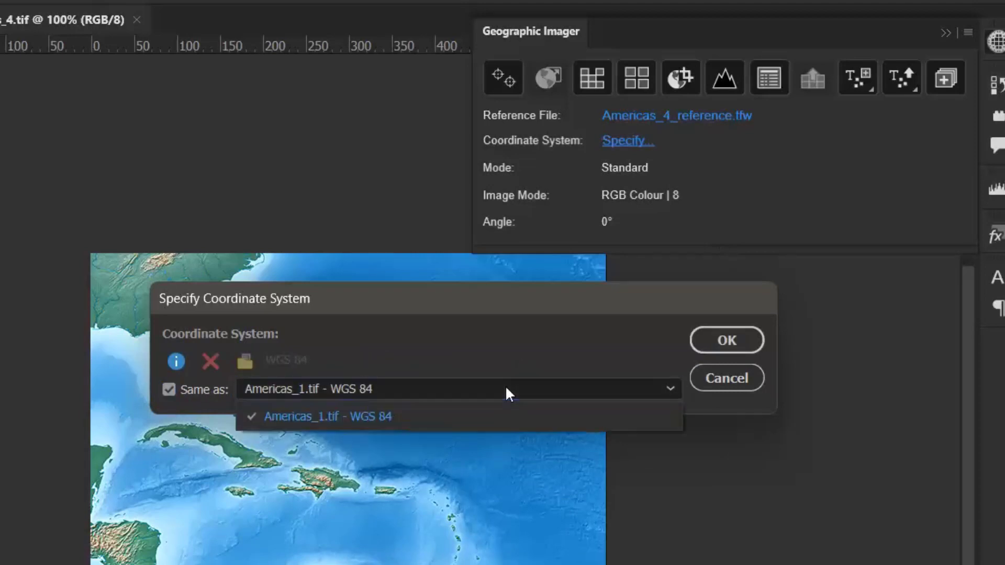
{"action": "left_click", "coordinate": [470, 424]}
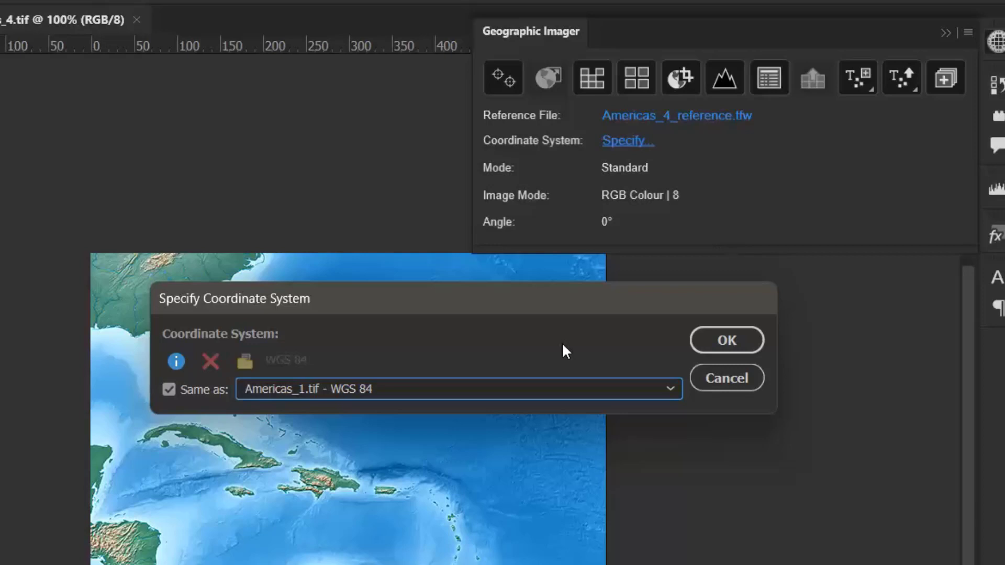
{"action": "left_click", "coordinate": [724, 341]}
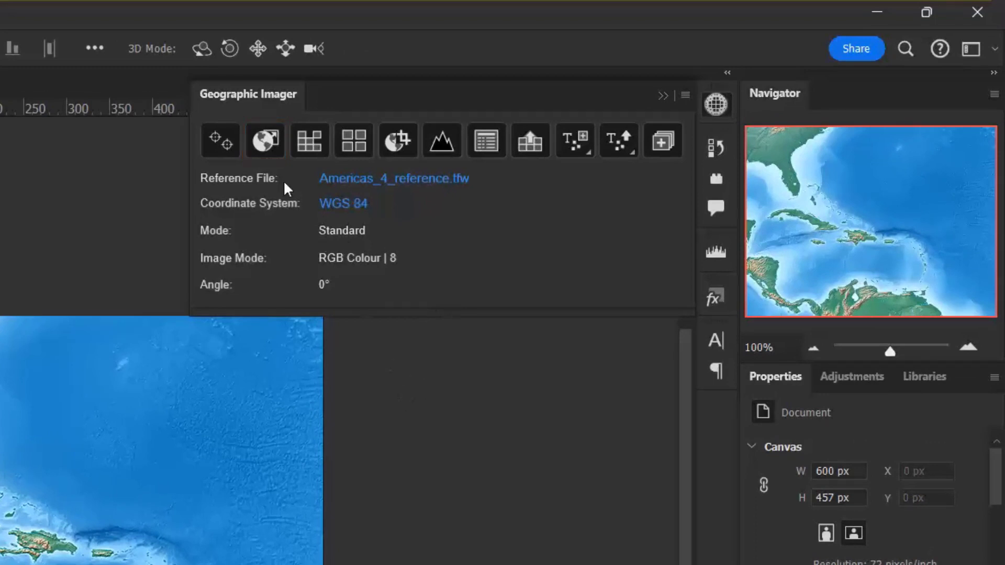
Step: Transform Americas_4.tif to United States: Lambert Conformal Conic, meter, from the projected North America systems for the United States
{"action": "left_click", "coordinate": [272, 149]}
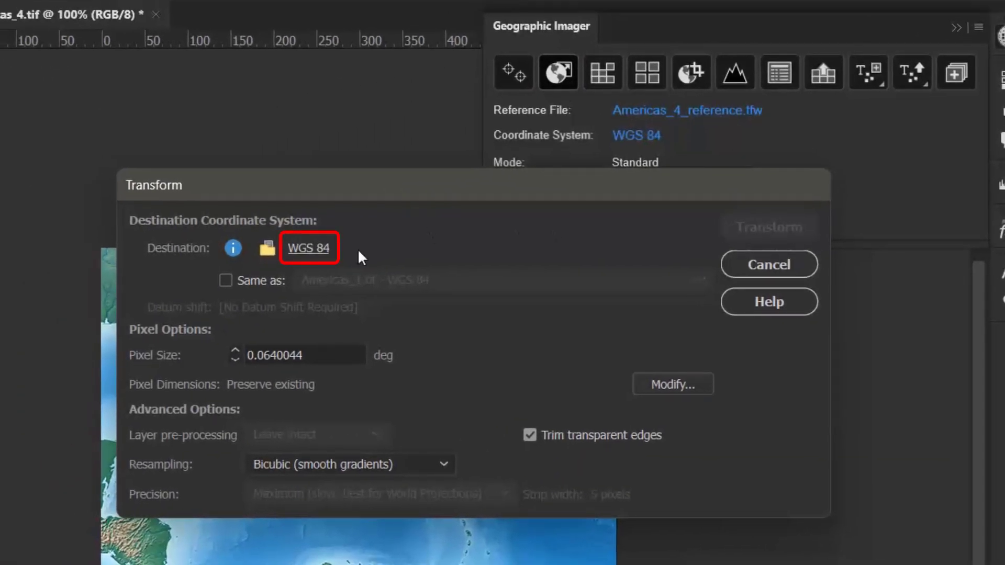
{"action": "left_click", "coordinate": [309, 249]}
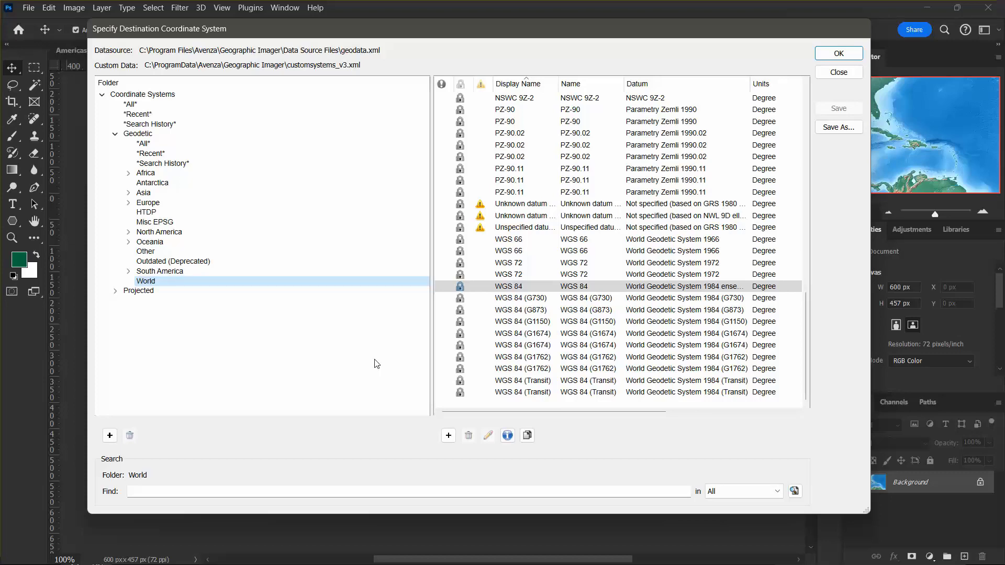
{"action": "left_click", "coordinate": [116, 292]}
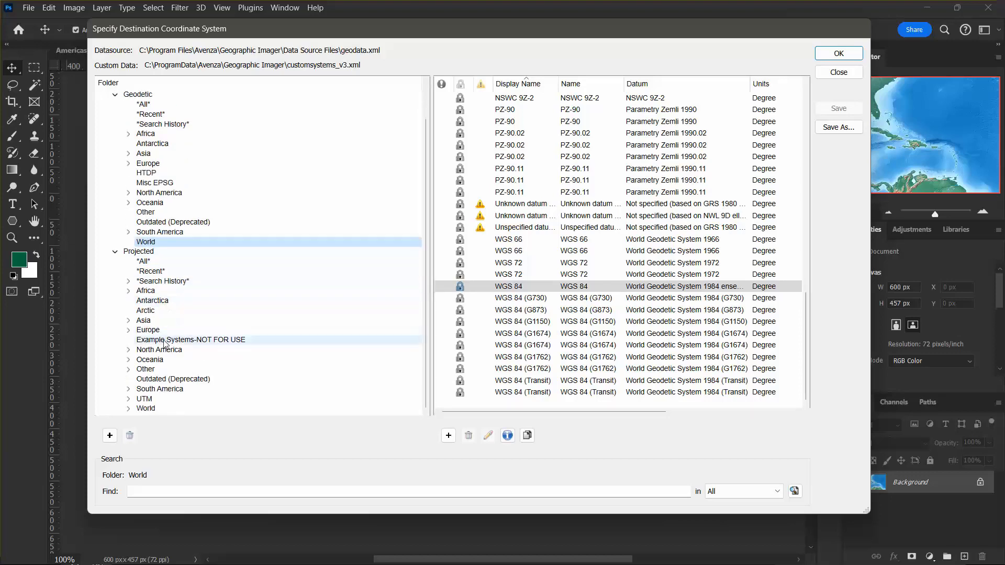
{"action": "left_click", "coordinate": [128, 350]}
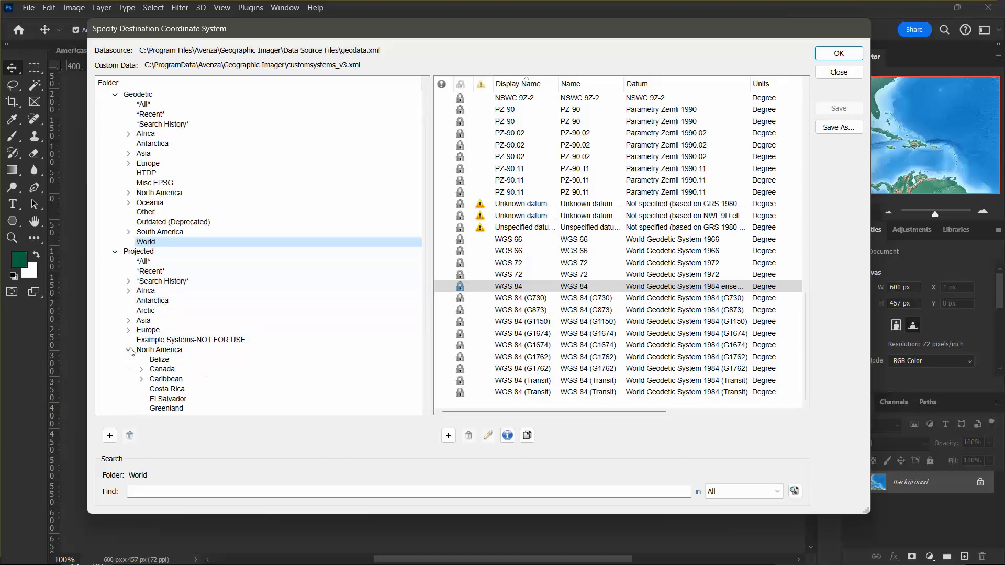
{"action": "scroll", "coordinate": [131, 352], "scroll_direction": "down", "scroll_amount": 4}
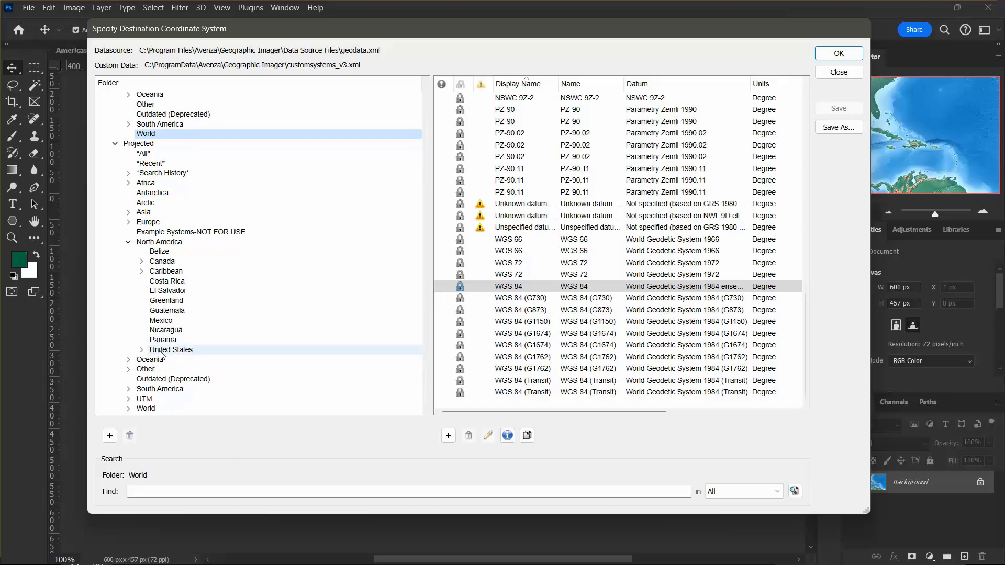
{"action": "left_click", "coordinate": [161, 351]}
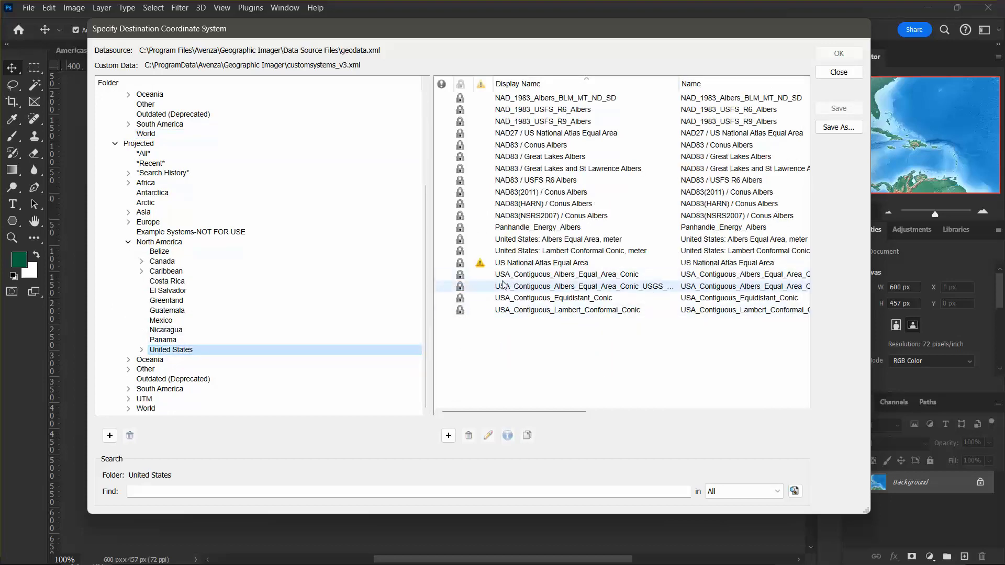
{"action": "left_click", "coordinate": [558, 251]}
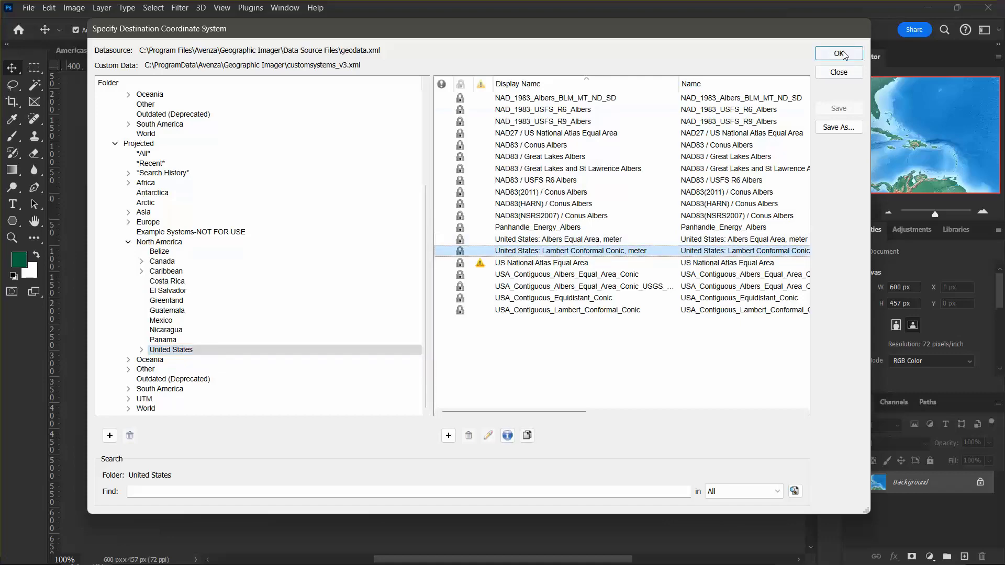
{"action": "double_click", "coordinate": [558, 251]}
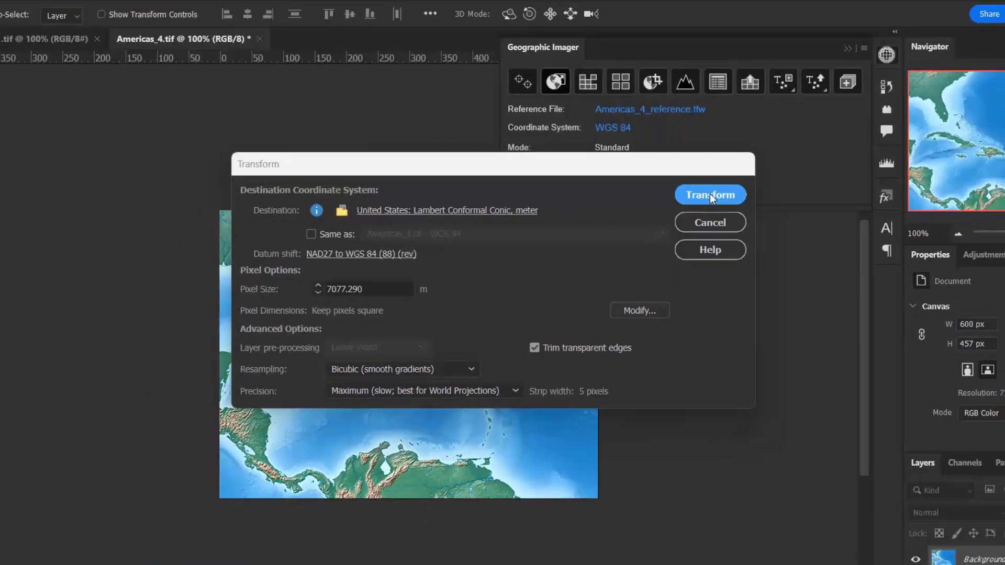
{"action": "left_click", "coordinate": [769, 227]}
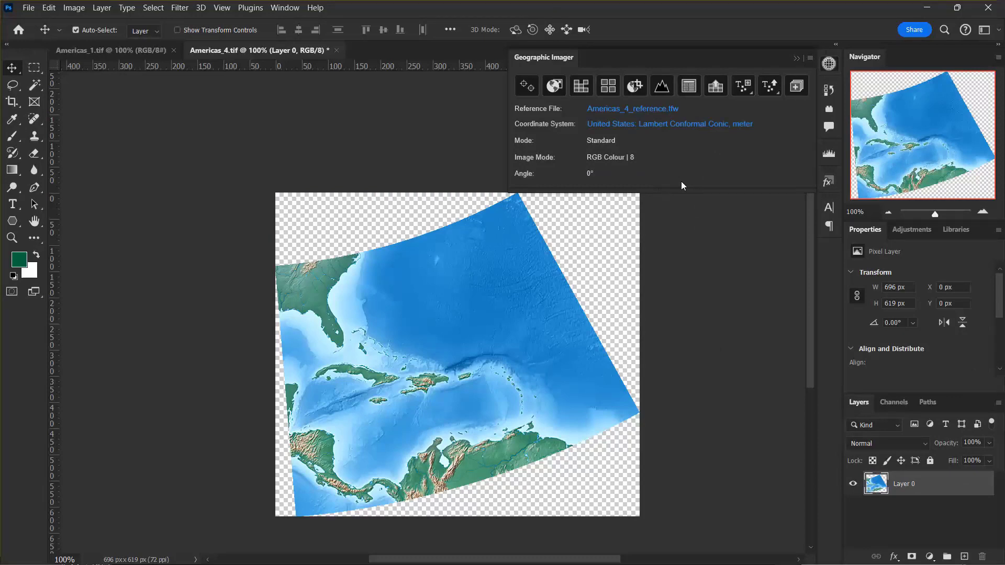
Step: Transform Americas_1.tif to the same coordinate system as Americas_4.tif, matching that document's pixel size
{"action": "left_click", "coordinate": [110, 52]}
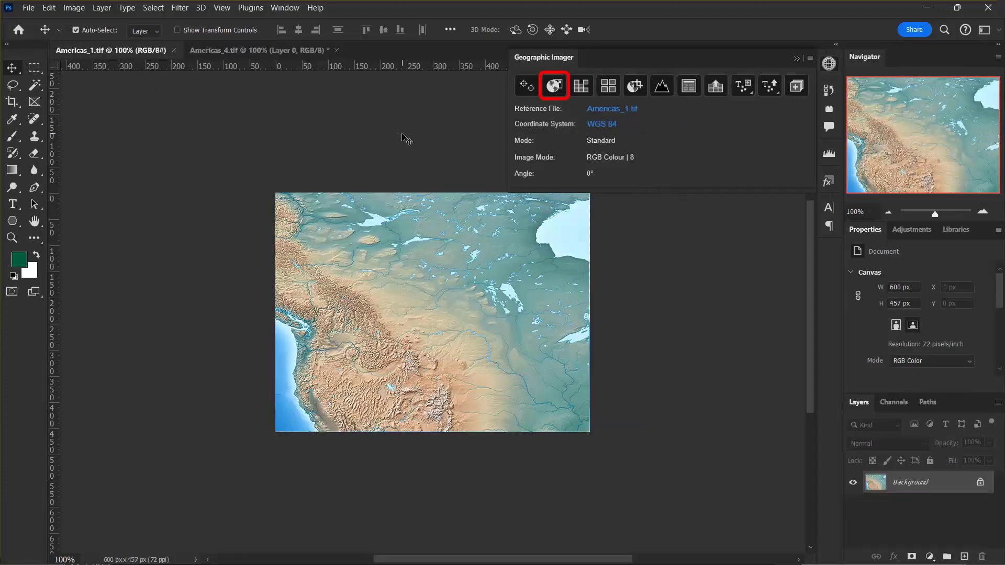
{"action": "left_click", "coordinate": [557, 89]}
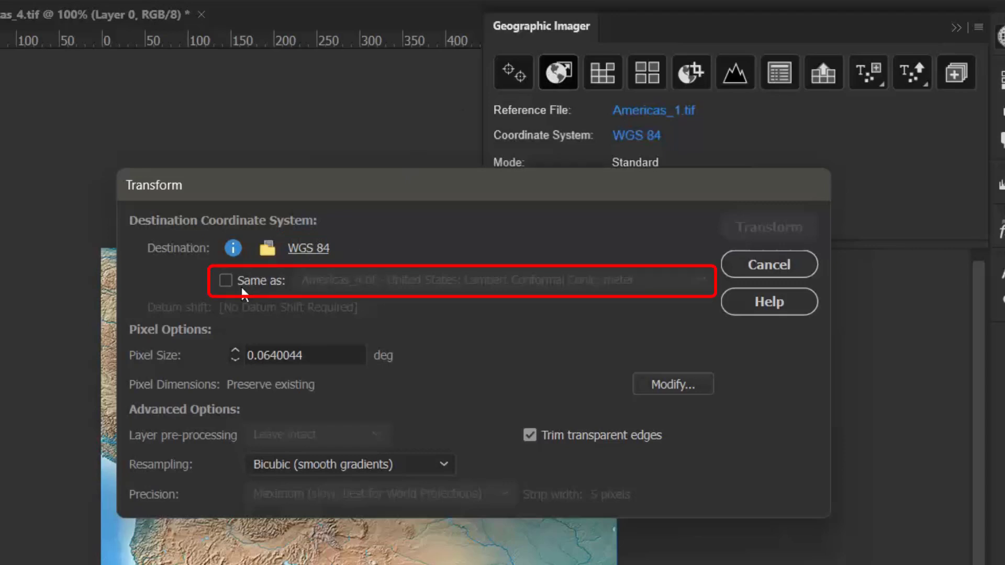
{"action": "left_click", "coordinate": [222, 281]}
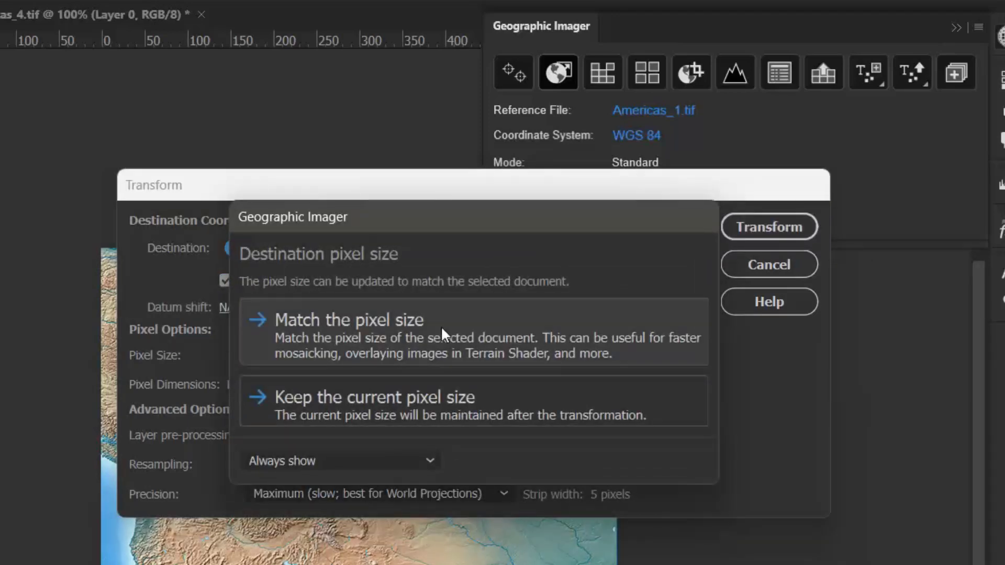
{"action": "left_click", "coordinate": [441, 326]}
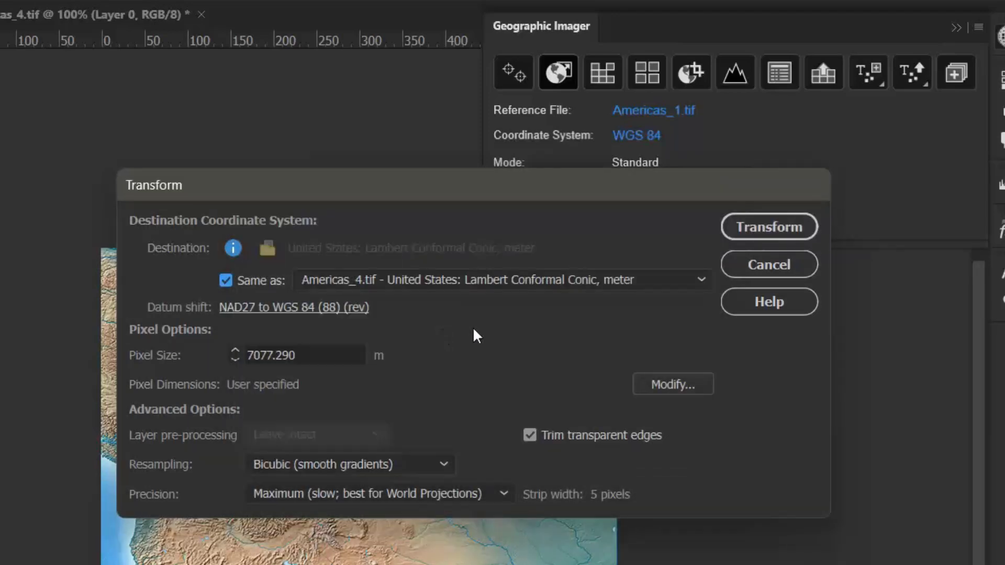
{"action": "left_click", "coordinate": [763, 227]}
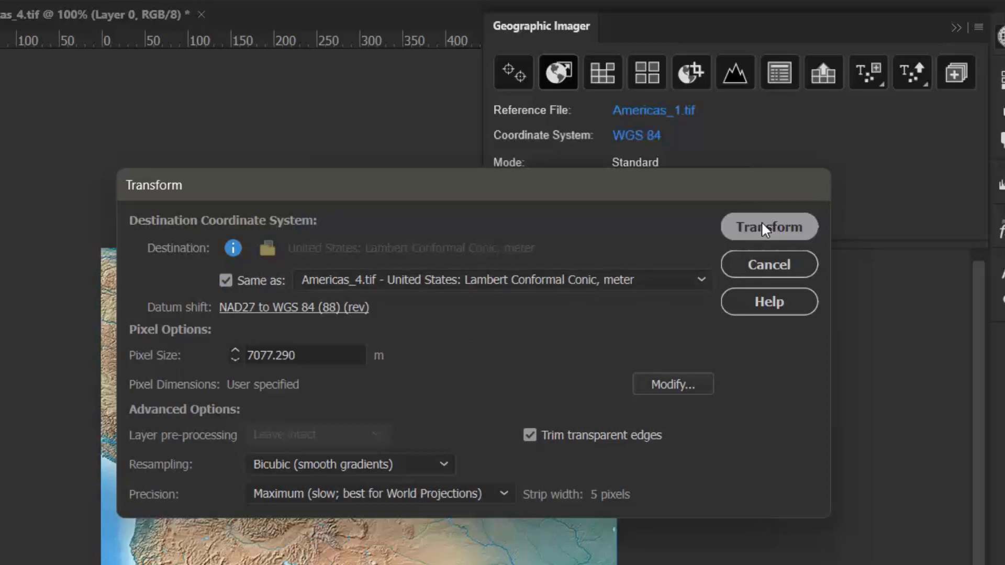